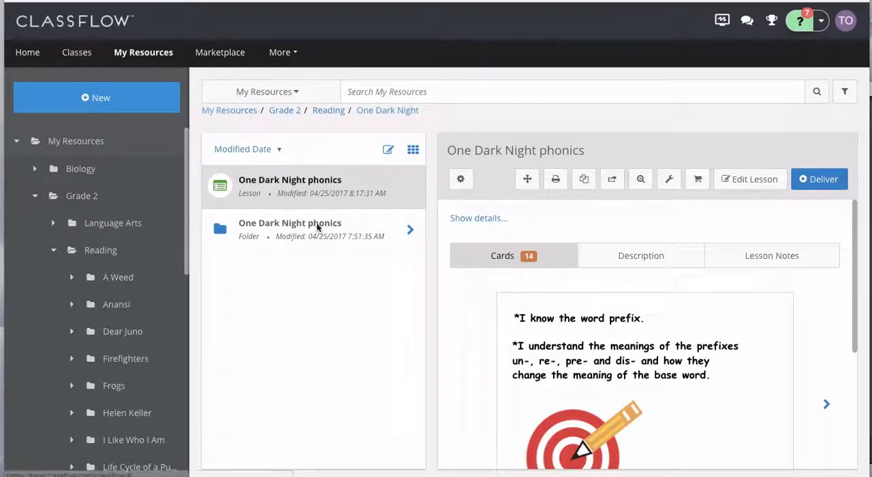
# Step: Create a new activity of the Categorize type in the Activity Builder
pyautogui.click(115, 103)
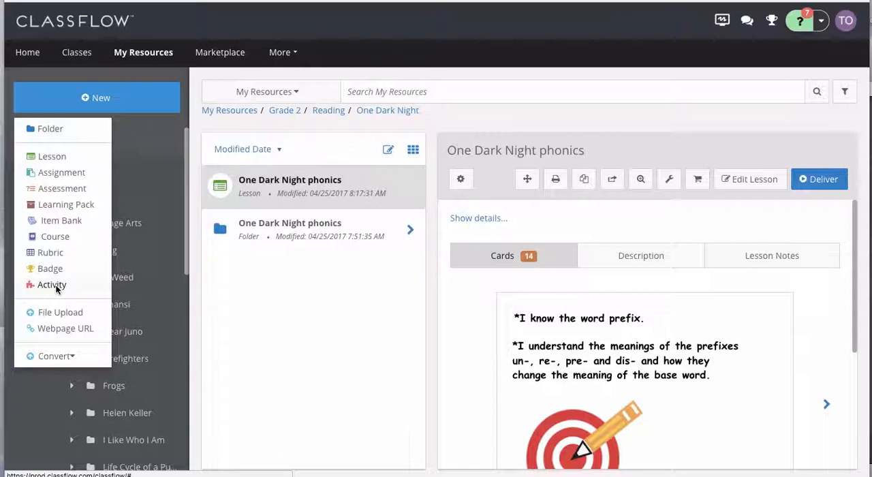
pyautogui.click(55, 285)
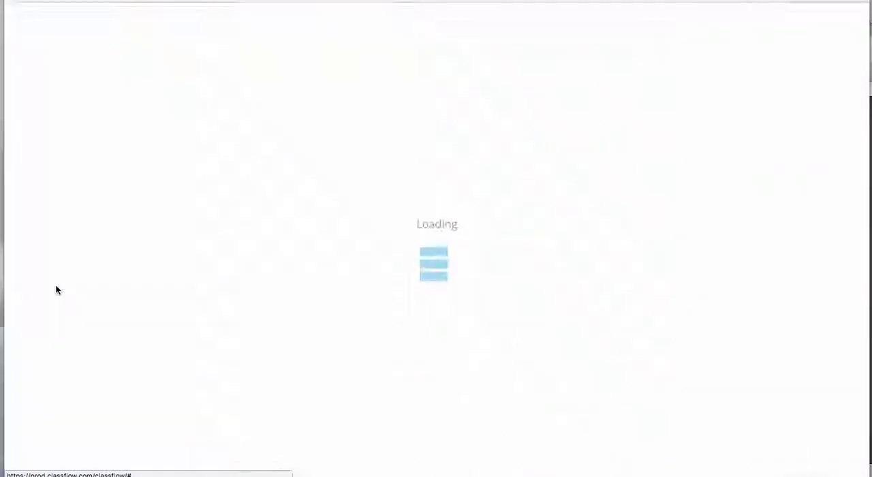
pyautogui.scroll(-4, 63, 266)
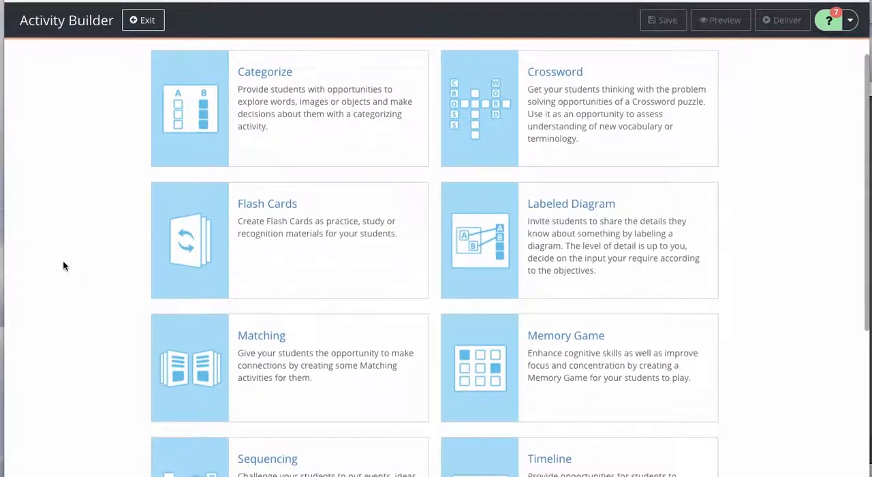
pyautogui.scroll(4, 63, 266)
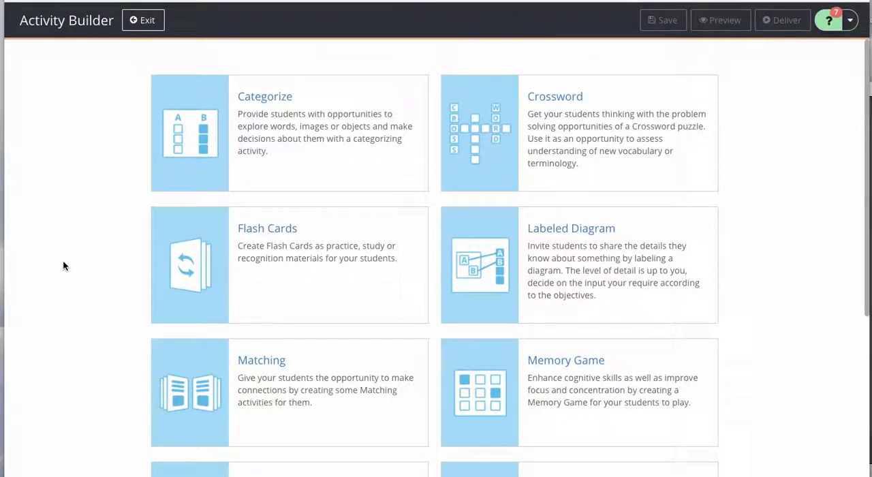
pyautogui.click(281, 153)
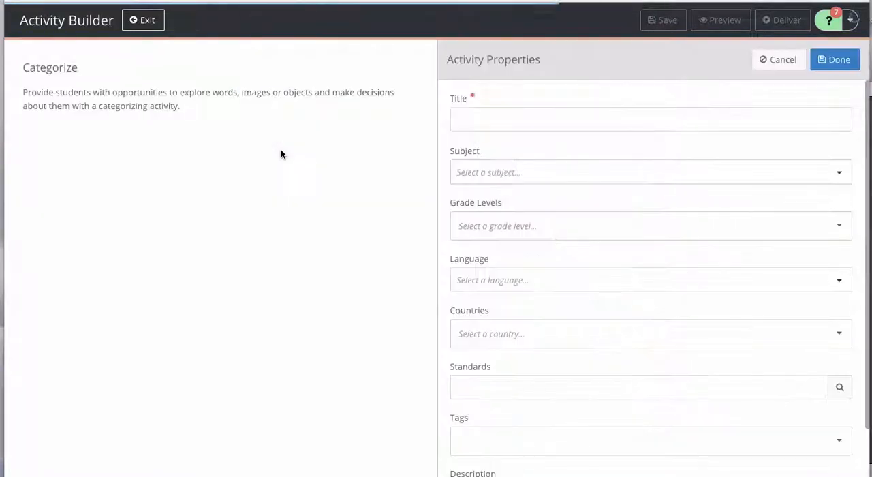
# Step: Title the activity "Prefixes (un, re, pre, dis)" and finish its properties, leaving the optional fields empty
pyautogui.click(457, 123)
pyautogui.write('Pr')
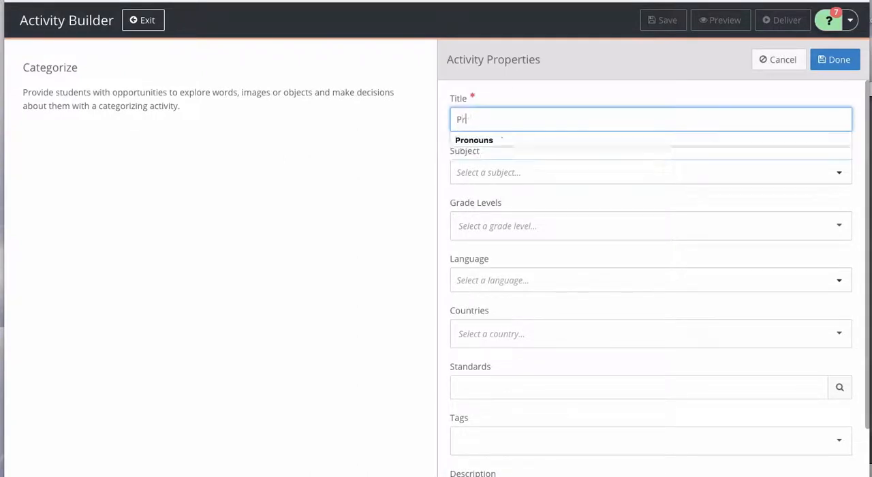
pyautogui.write('efixes')
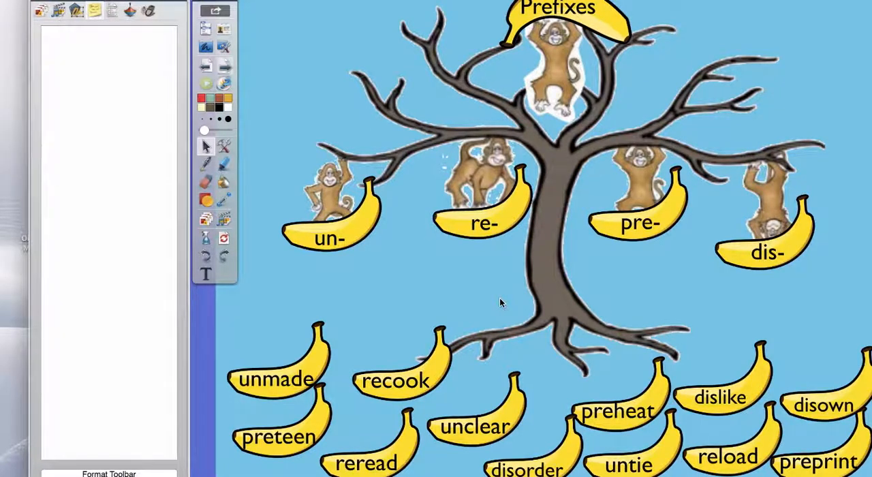
pyautogui.hotkey('ctrl', 'Left')
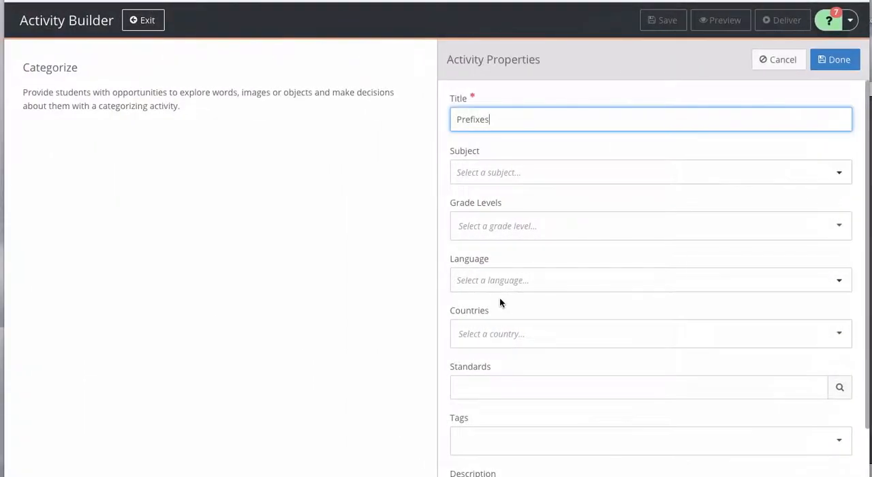
pyautogui.write('(un, re, pre, dis)')
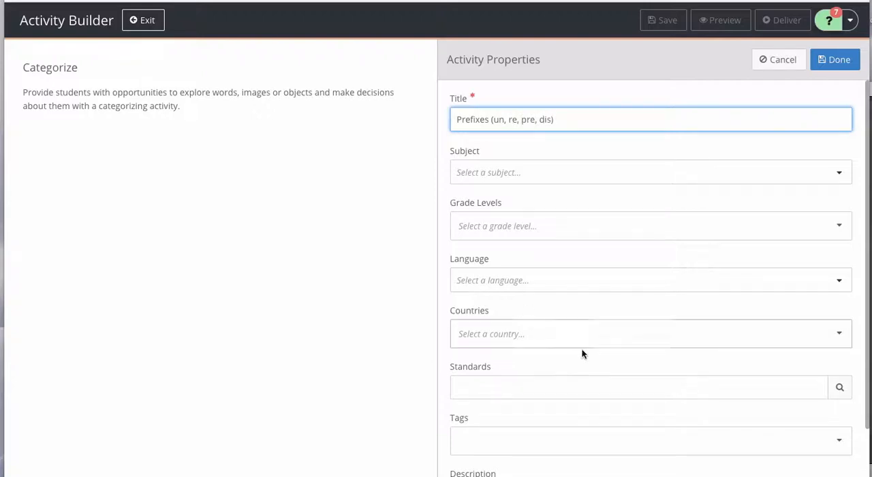
pyautogui.scroll(-1, 583, 293)
pyautogui.scroll(1, 582, 293)
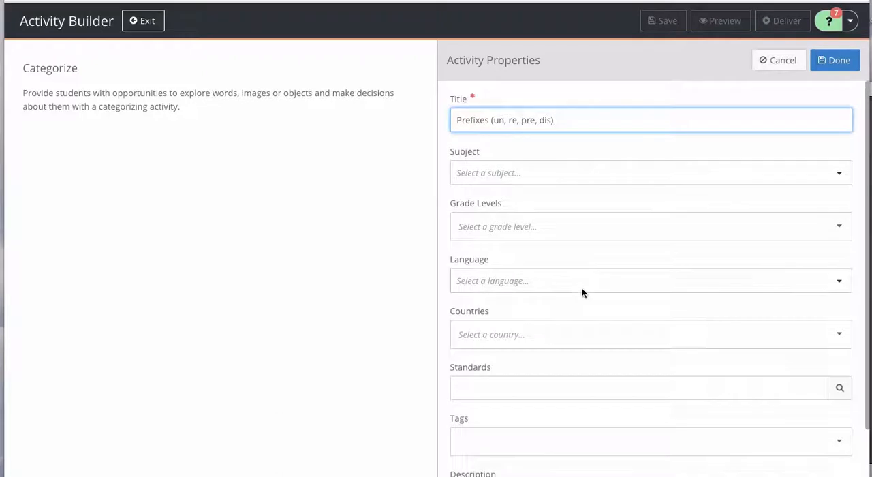
pyautogui.scroll(-1, 582, 293)
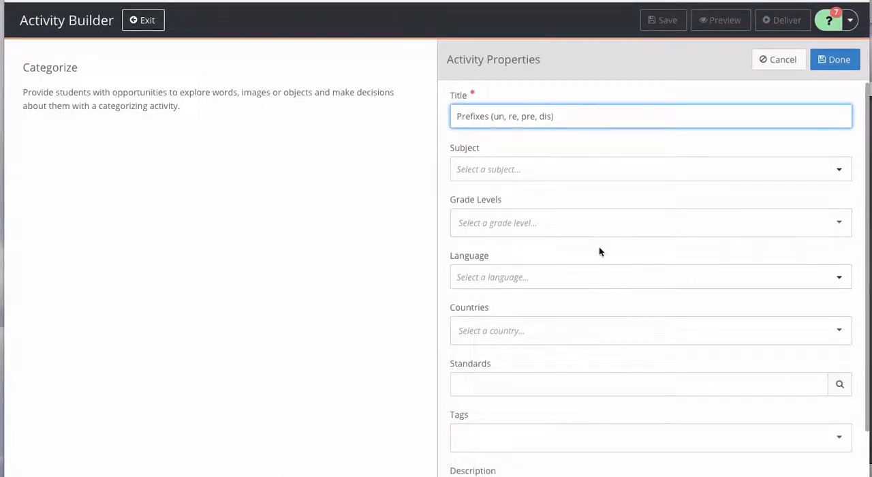
pyautogui.scroll(-1, 600, 249)
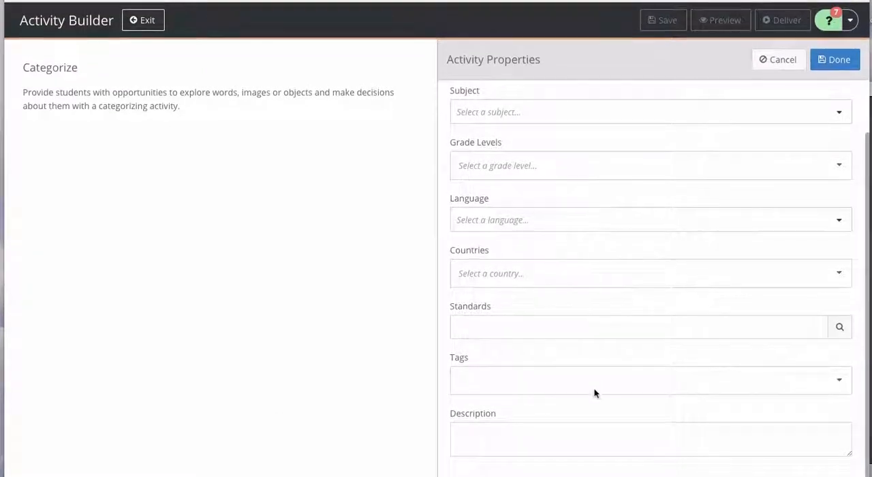
pyautogui.click(828, 59)
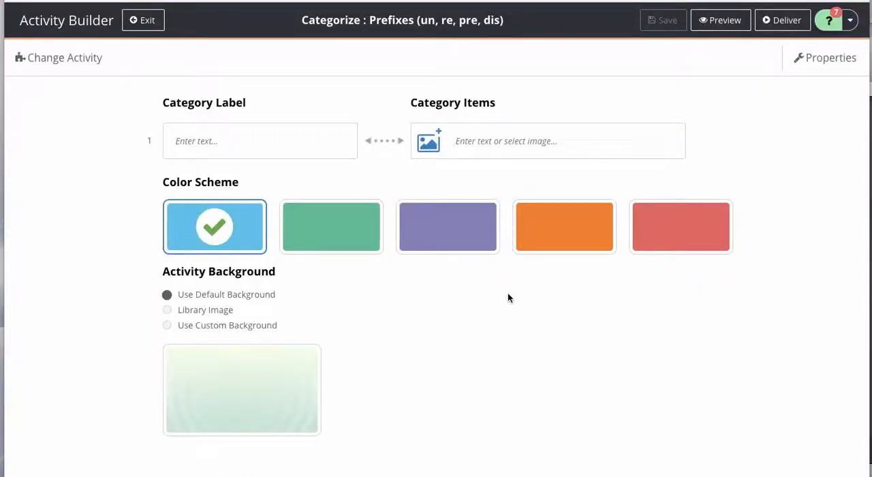
# Step: Enter the four category labels un, re, pre and dis
pyautogui.click(265, 140)
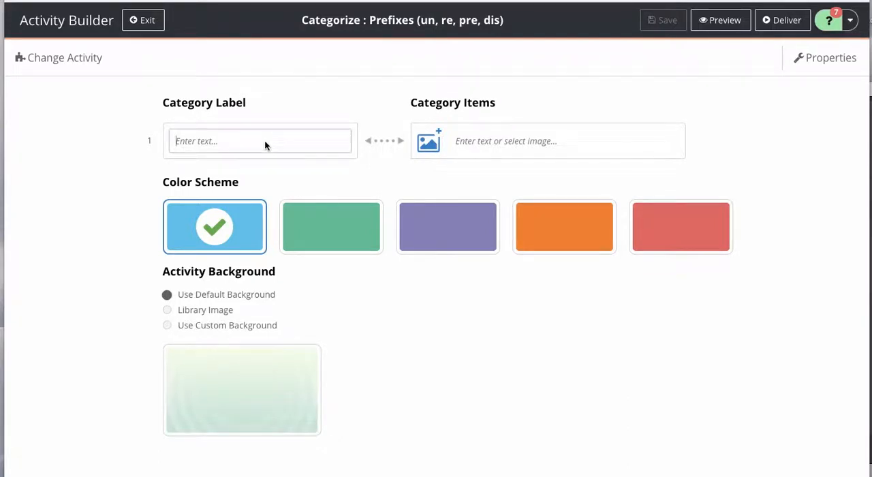
pyautogui.write('un')
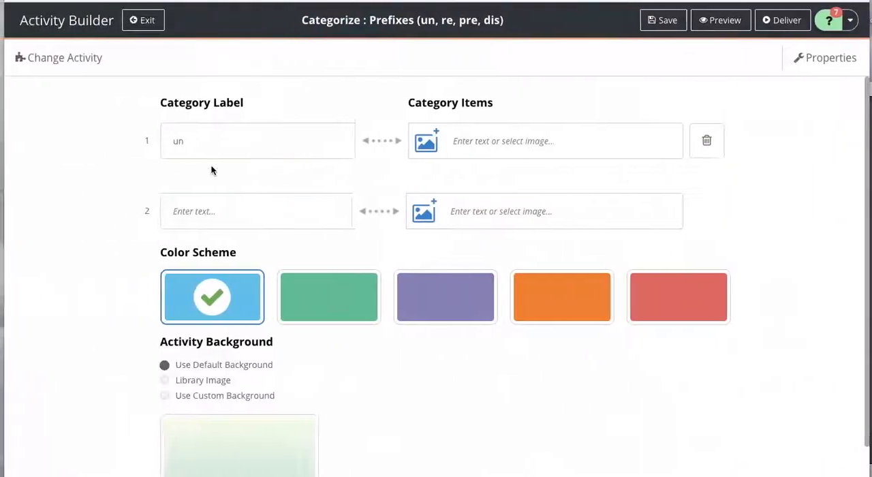
pyautogui.click(197, 204)
pyautogui.write('re')
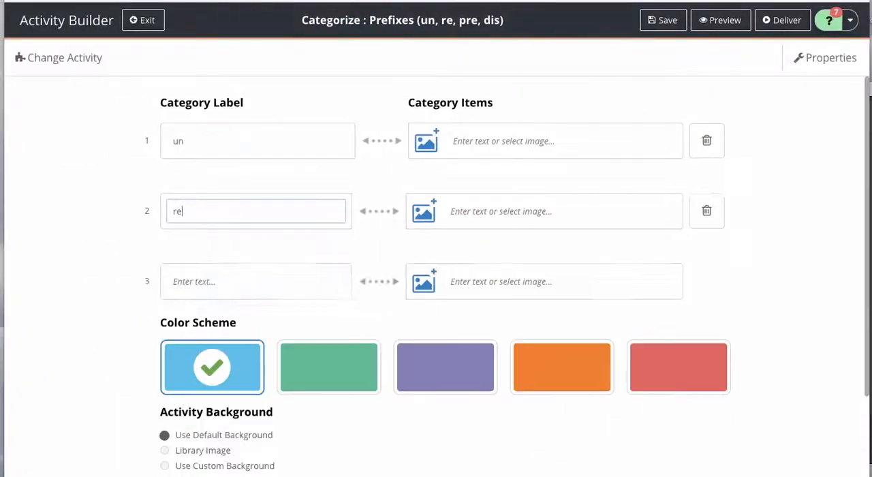
pyautogui.click(175, 281)
pyautogui.write('pre')
pyautogui.click(176, 353)
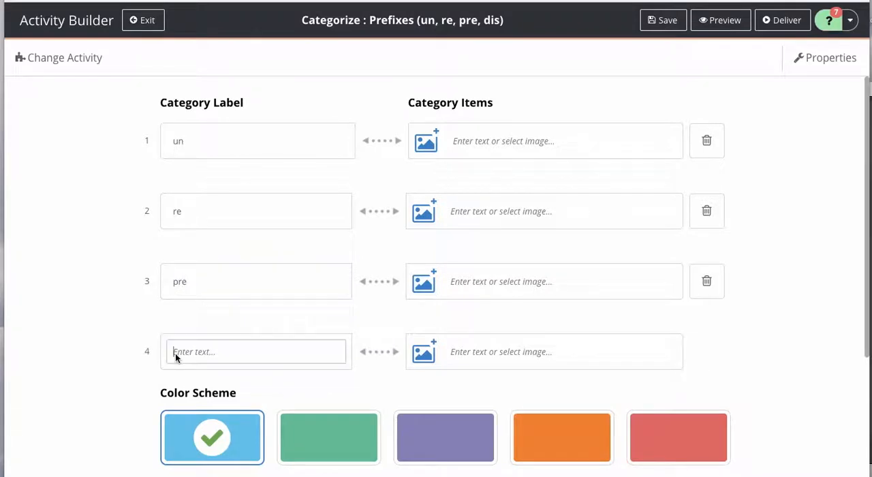
pyautogui.write('dis')
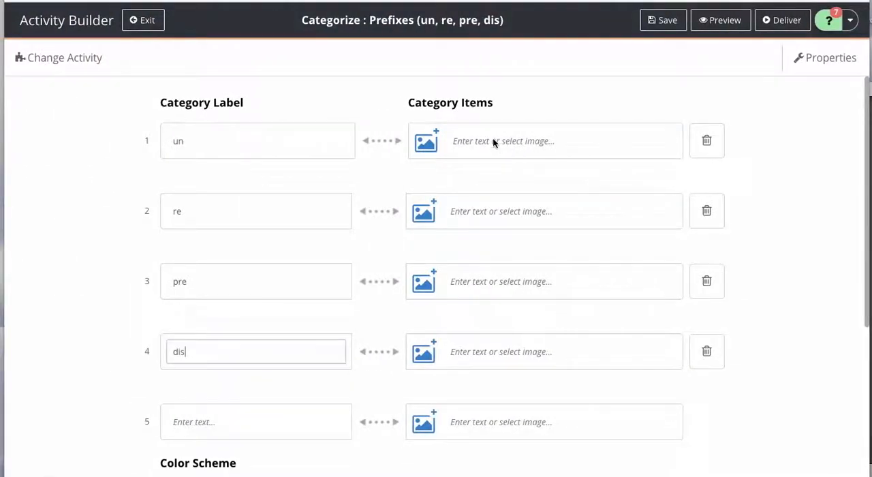
# Step: Add the items unmade, untie and unclear to the "un" category
pyautogui.click(492, 140)
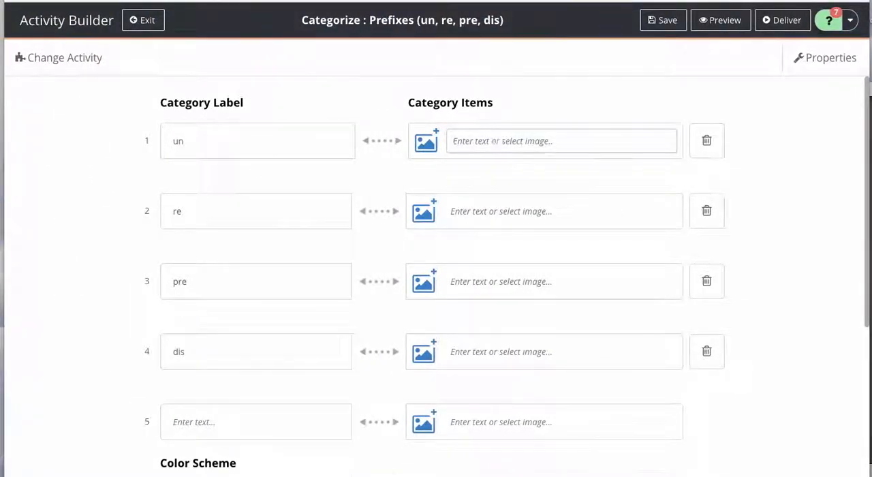
pyautogui.write('unmade')
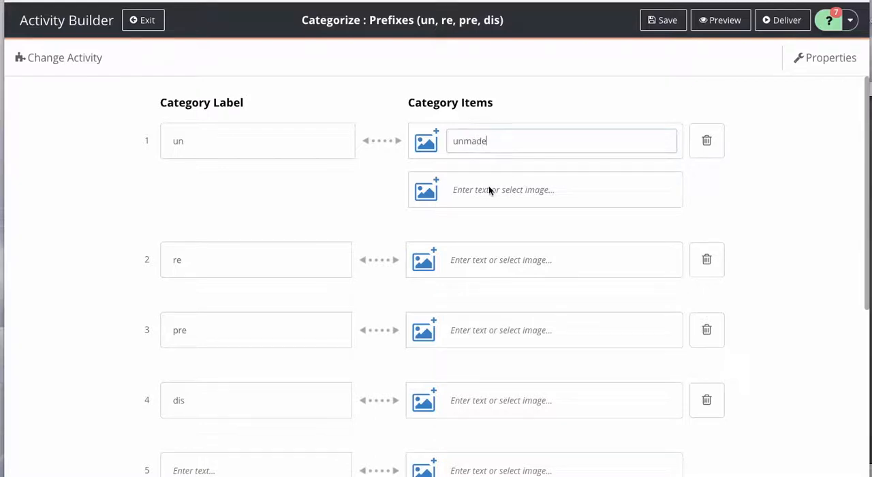
pyautogui.click(488, 187)
pyautogui.write('untie')
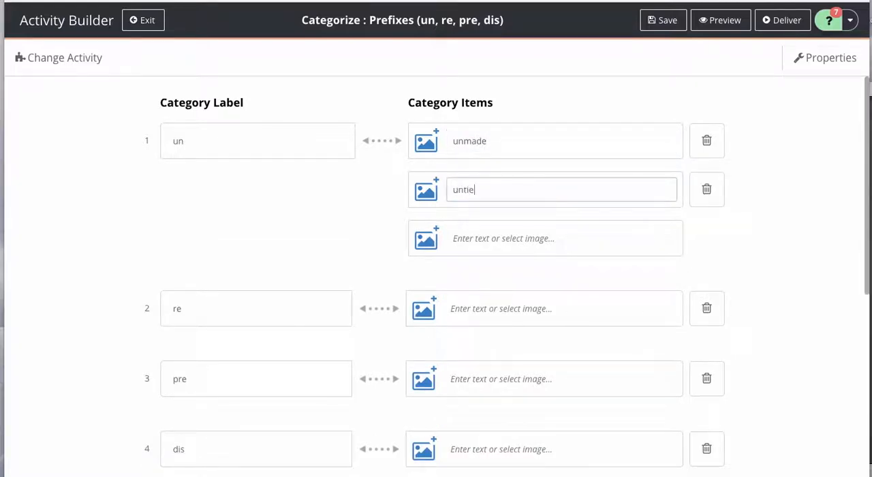
pyautogui.click(479, 238)
pyautogui.write('unclear')
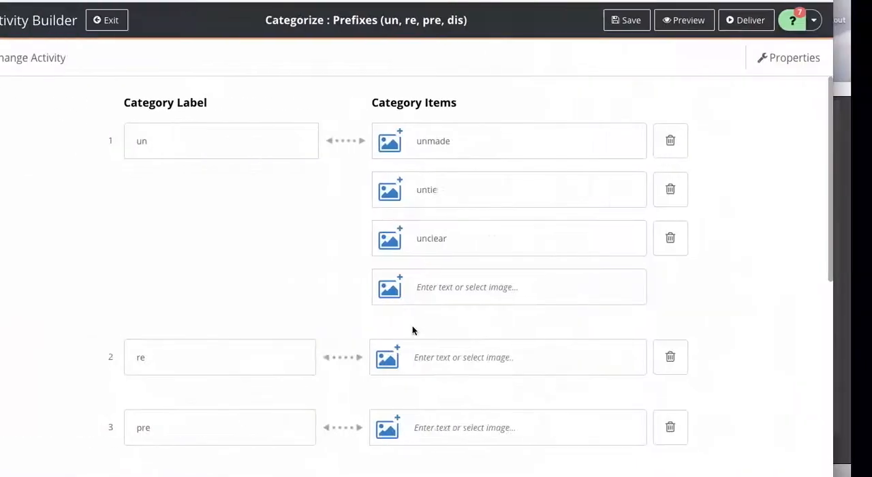
# Step: Add the items recook, reread and reload to the "re" category
pyautogui.click(451, 358)
pyautogui.write('re')
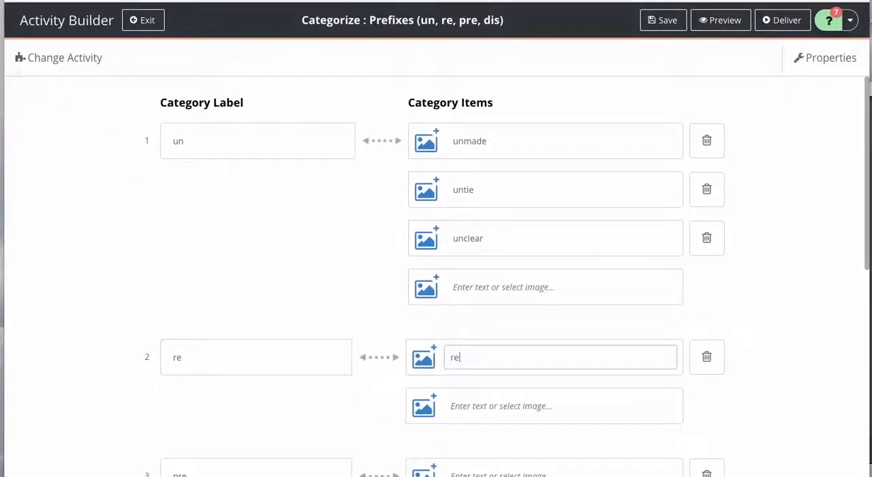
pyautogui.write('cook')
pyautogui.click(468, 406)
pyautogui.write('reread')
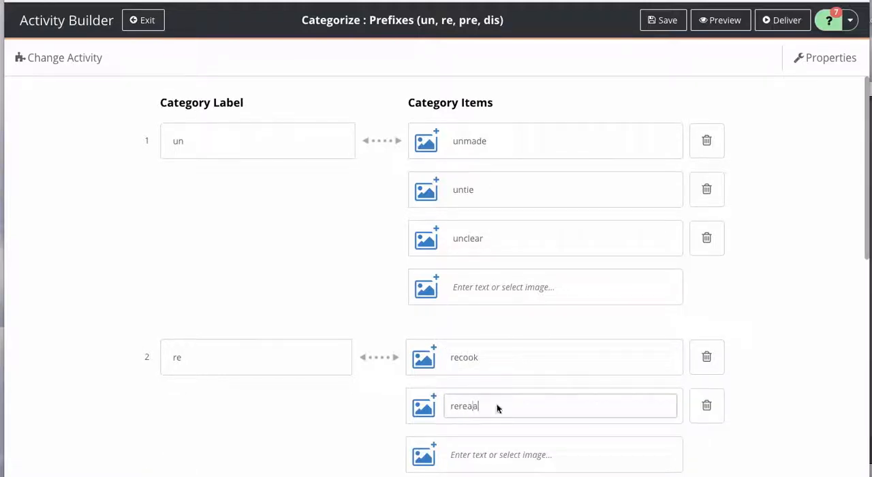
pyautogui.scroll(-1, 508, 407)
pyautogui.click(499, 392)
pyautogui.write('reload')
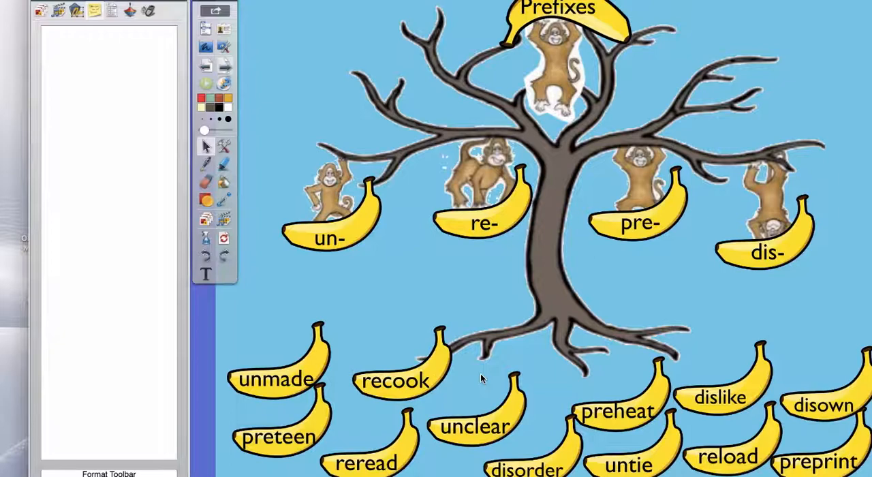
# Step: Enter "pre" in the first item of the "pre" category
pyautogui.hotkey('ctrl', 'Left')
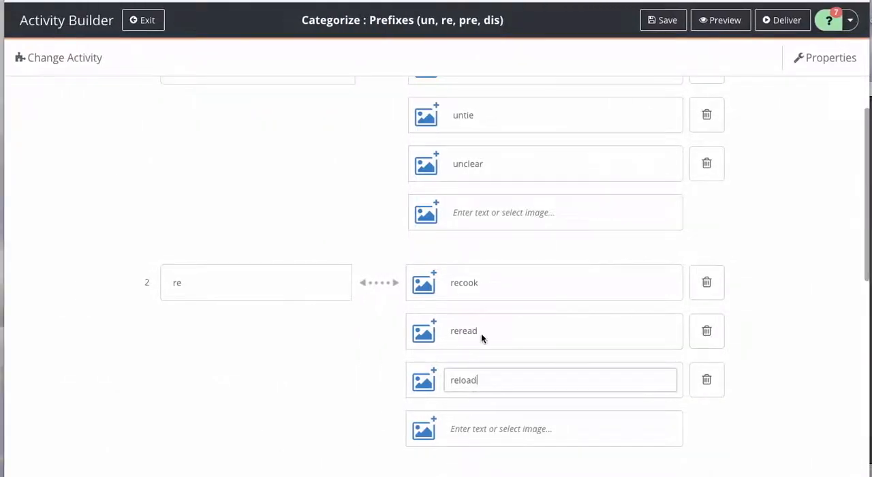
pyautogui.scroll(-4, 481, 337)
pyautogui.scroll(-1, 481, 337)
pyautogui.click(482, 211)
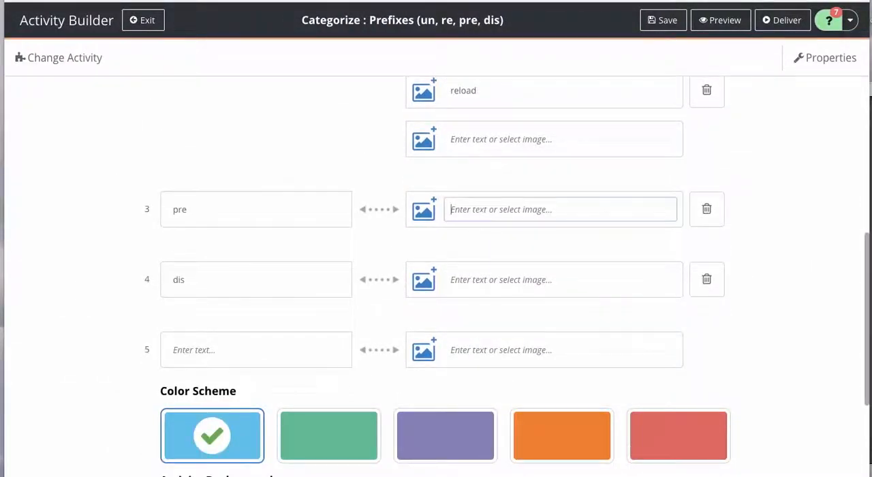
pyautogui.write('pre')
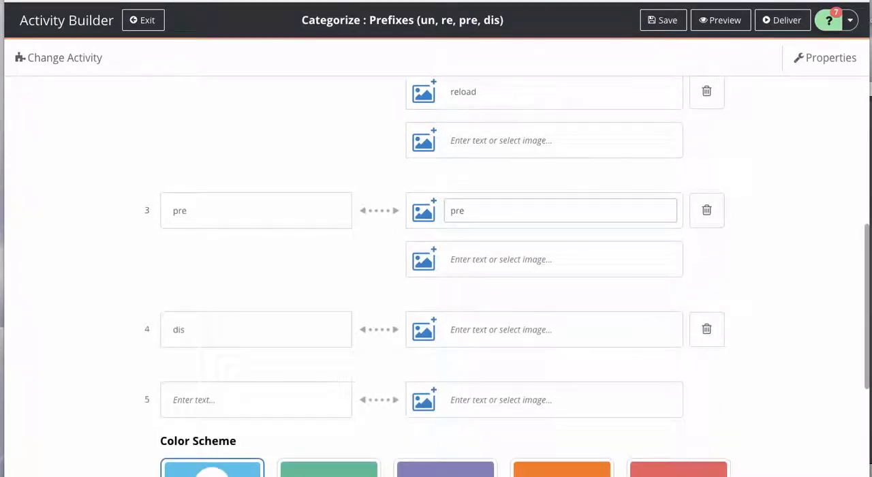
# Step: Remove the prefix from the three "un" category items so they read made, tie and clear
pyautogui.scroll(3, 481, 336)
pyautogui.scroll(1, 508, 277)
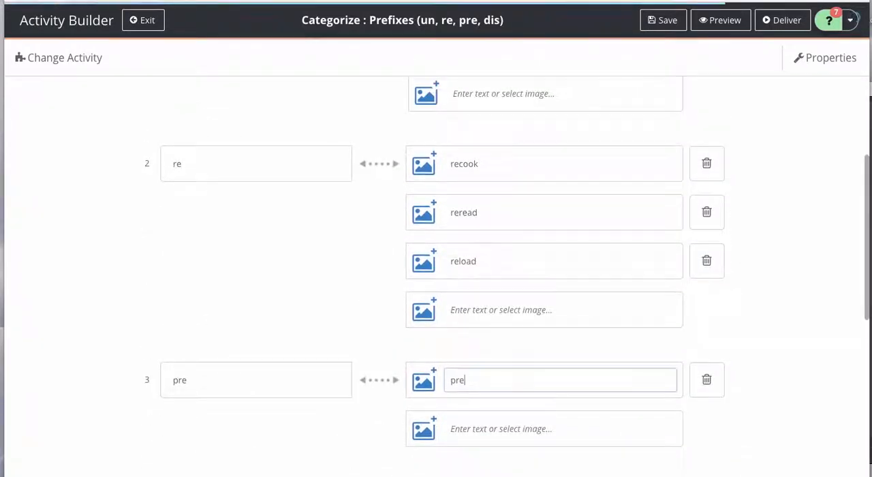
pyautogui.scroll(4, 468, 60)
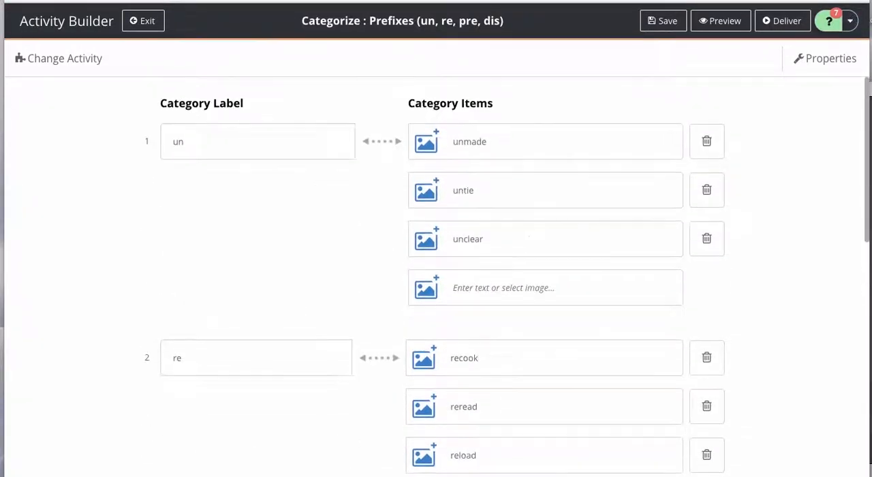
pyautogui.click(460, 142)
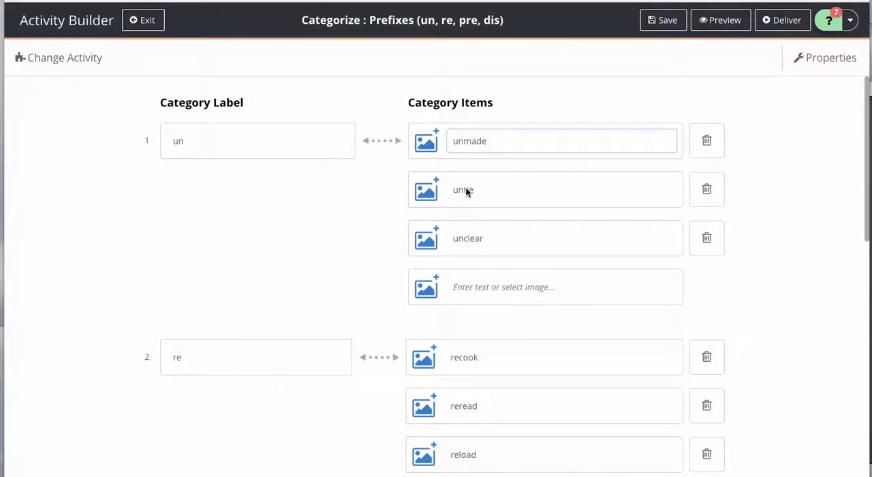
pyautogui.press('BackSpace')
pyautogui.press('BackSpace')
pyautogui.click(463, 192)
pyautogui.press('BackSpace')
pyautogui.press('BackSpace')
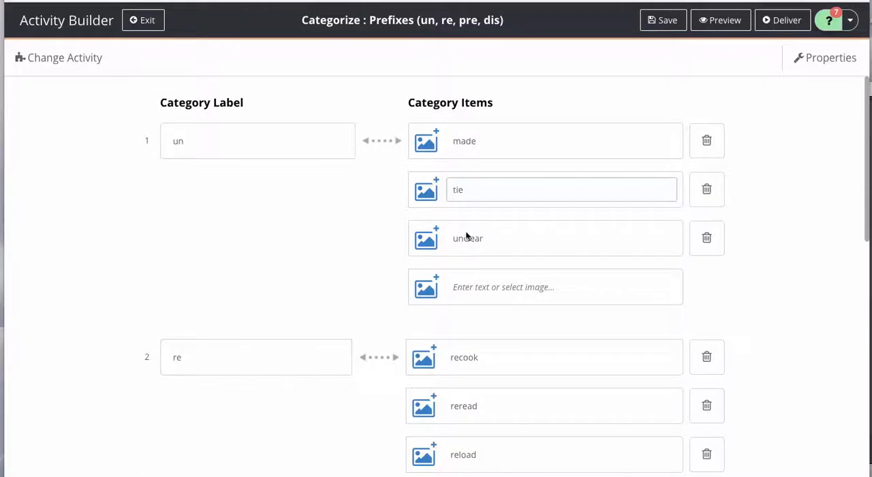
pyautogui.click(463, 239)
pyautogui.press('BackSpace')
pyautogui.press('BackSpace')
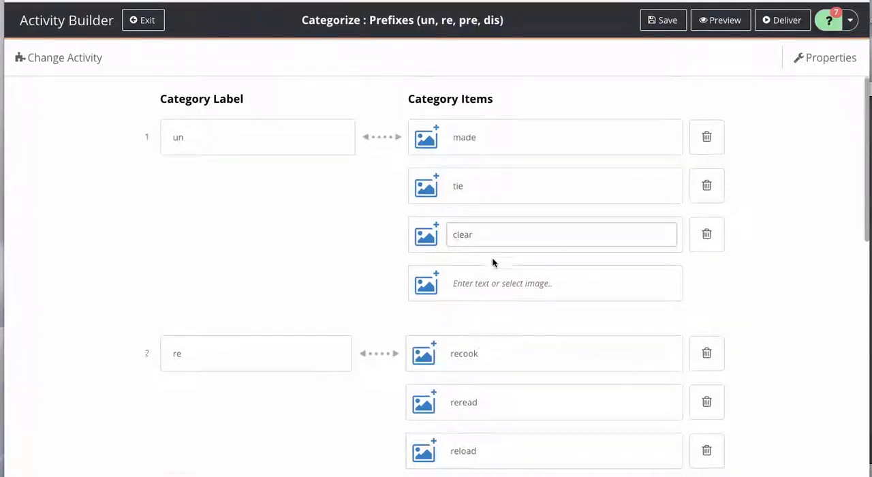
# Step: Remove the prefix from the three "re" category items so they read cook, read and load
pyautogui.scroll(-1, 458, 262)
pyautogui.click(458, 271)
pyautogui.press('BackSpace')
pyautogui.press('BackSpace')
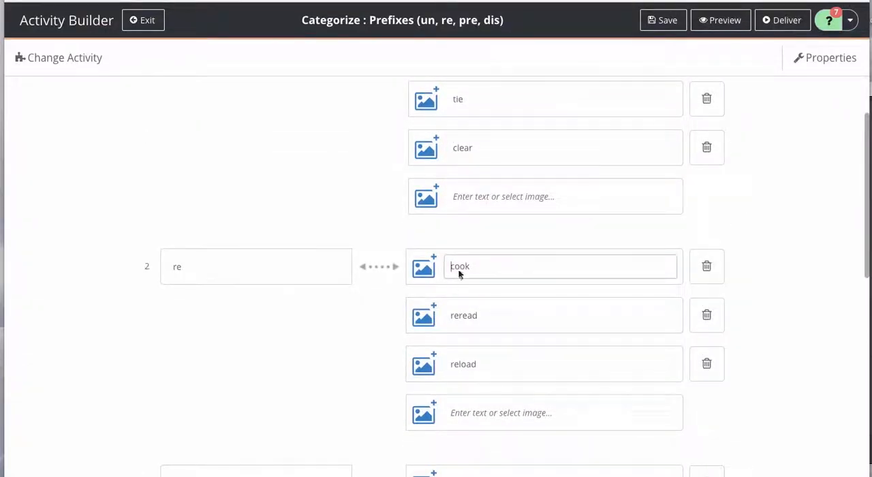
pyautogui.click(459, 316)
pyautogui.press('BackSpace')
pyautogui.press('BackSpace')
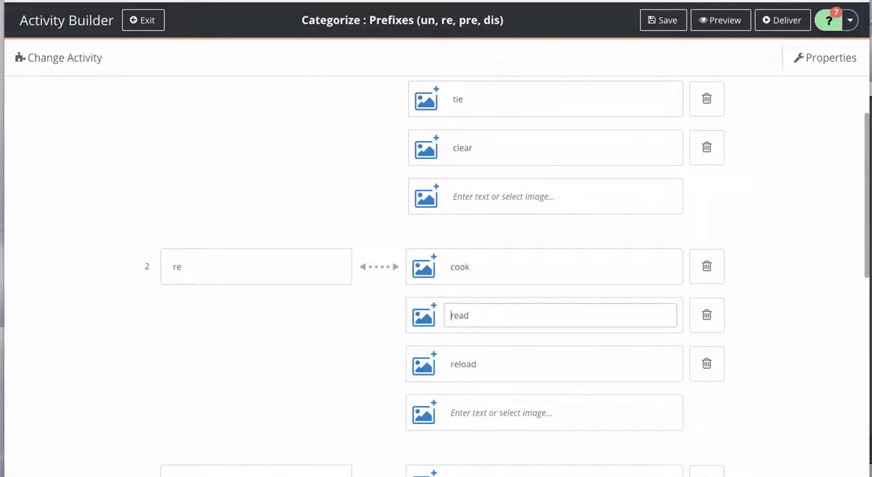
pyautogui.click(458, 367)
pyautogui.press('BackSpace')
pyautogui.press('BackSpace')
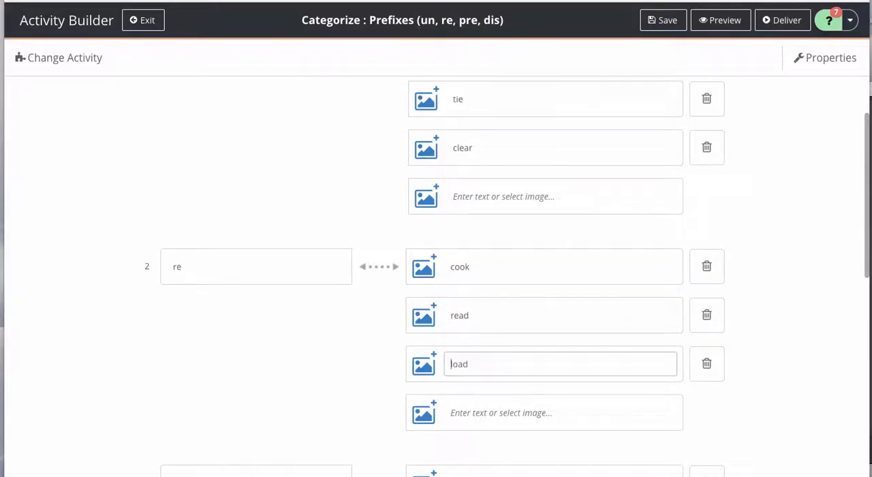
# Step: Replace the first "pre" category item with heat and add the items teen and print
pyautogui.scroll(-3, 502, 266)
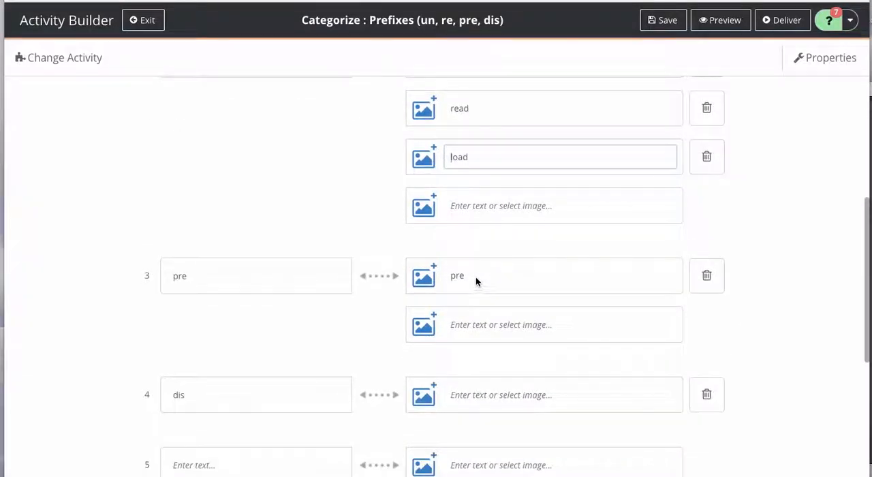
pyautogui.moveTo(475, 277); pyautogui.dragTo(438, 281)
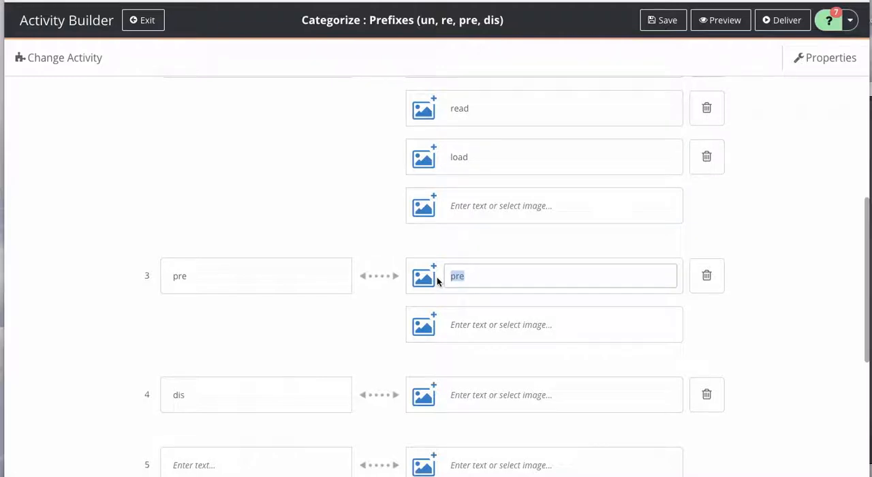
pyautogui.write('heat')
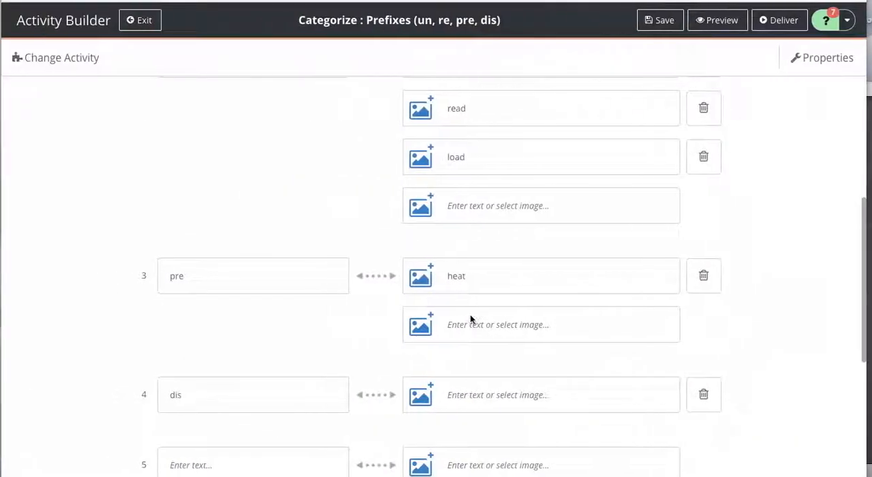
pyautogui.click(463, 326)
pyautogui.write('teen')
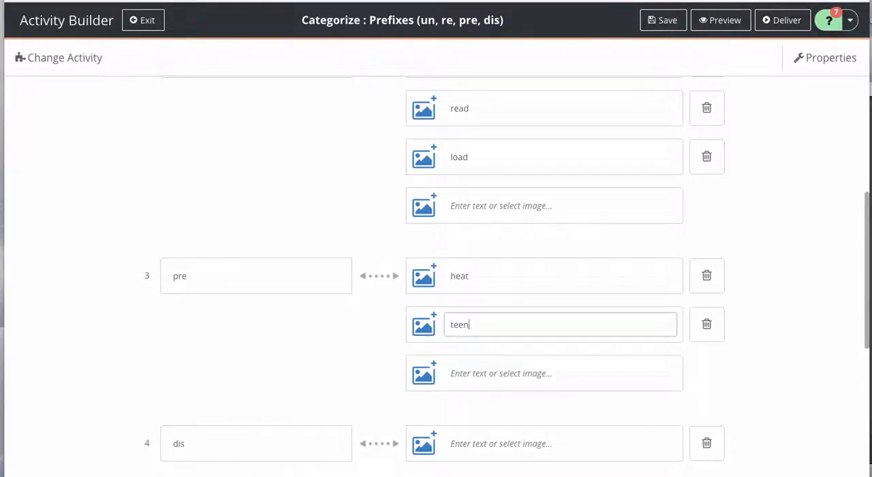
pyautogui.click(462, 372)
pyautogui.write('print')
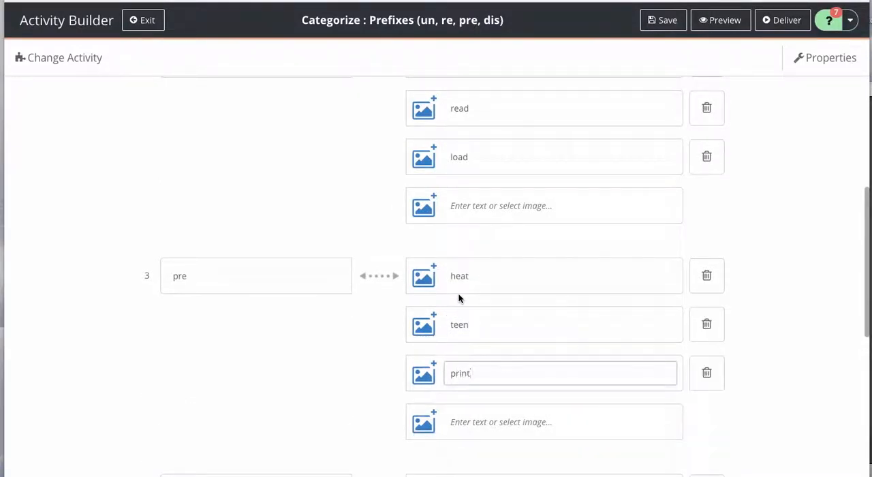
# Step: Add the items own, like and order to the "dis" category
pyautogui.scroll(-1, 458, 298)
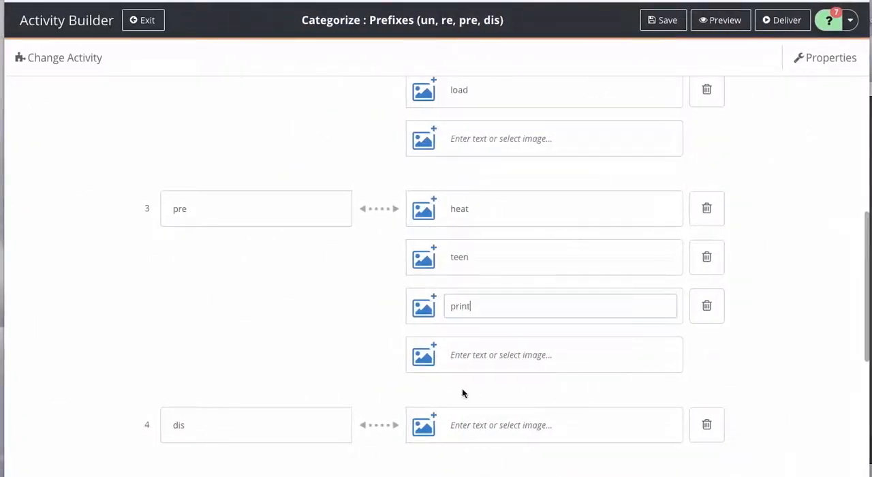
pyautogui.scroll(-2, 466, 375)
pyautogui.click(470, 340)
pyautogui.write('own')
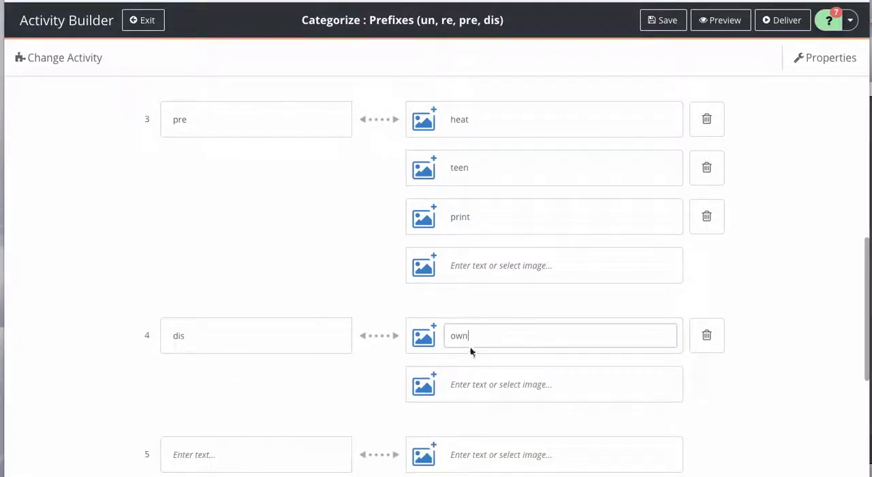
pyautogui.click(470, 383)
pyautogui.write('like')
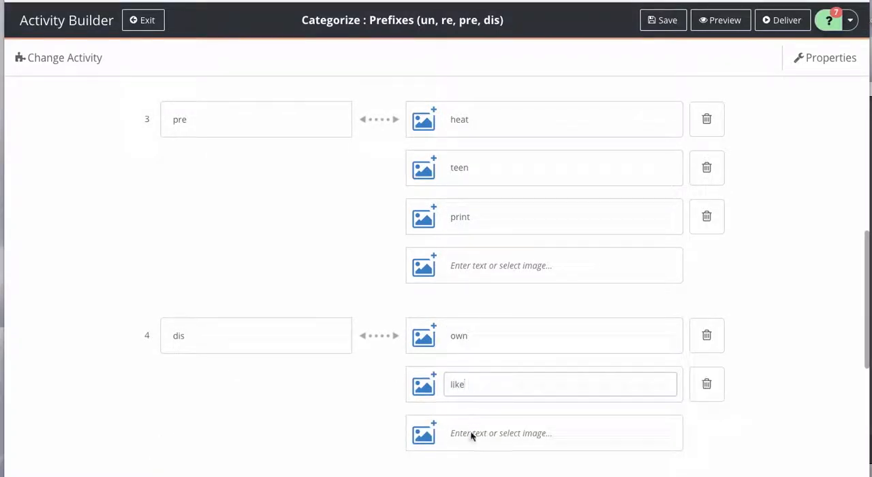
pyautogui.click(470, 432)
pyautogui.write('order')
# Step: Set the activity's color scheme to red, keeping the default background
pyautogui.scroll(-4, 505, 301)
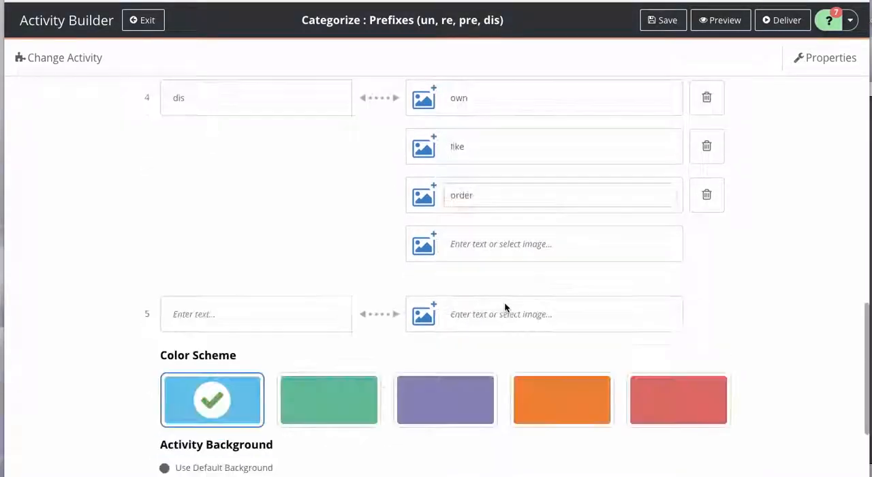
pyautogui.scroll(-2, 432, 292)
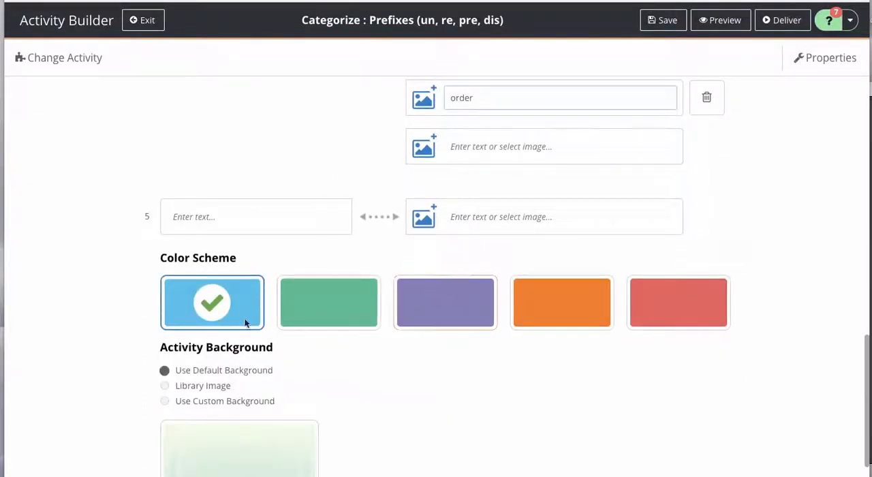
pyautogui.click(654, 315)
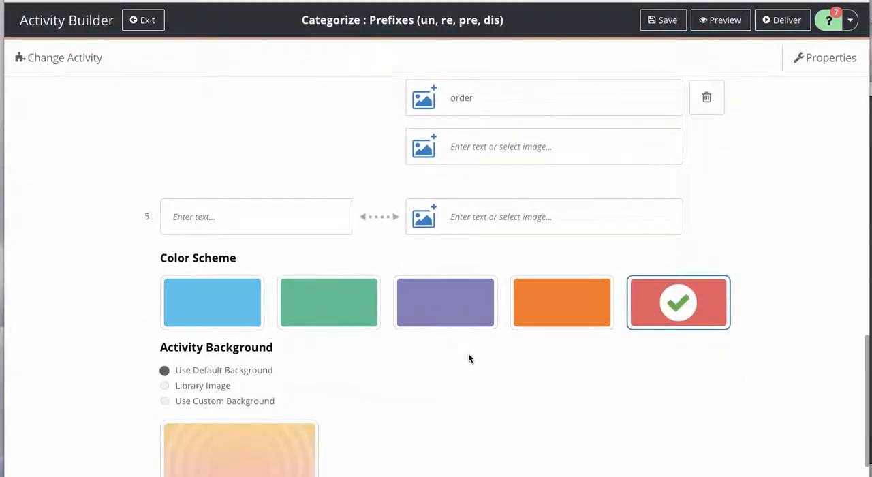
pyautogui.scroll(-1, 468, 355)
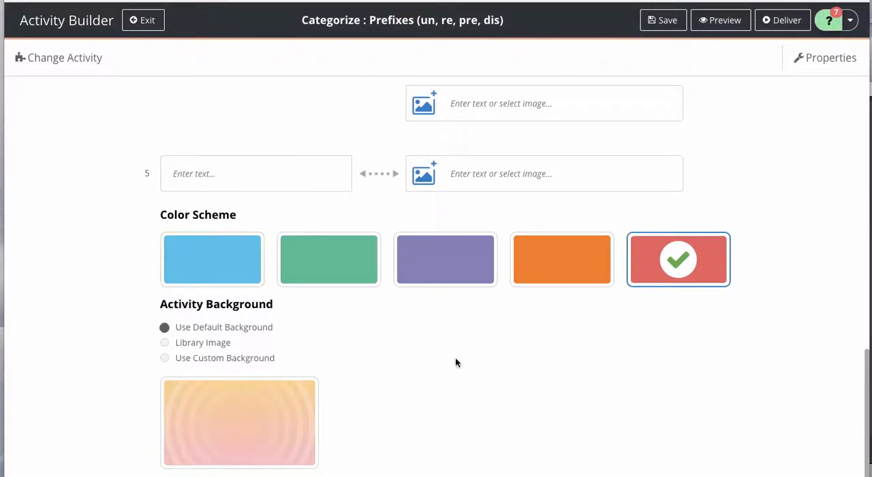
pyautogui.scroll(-1, 455, 357)
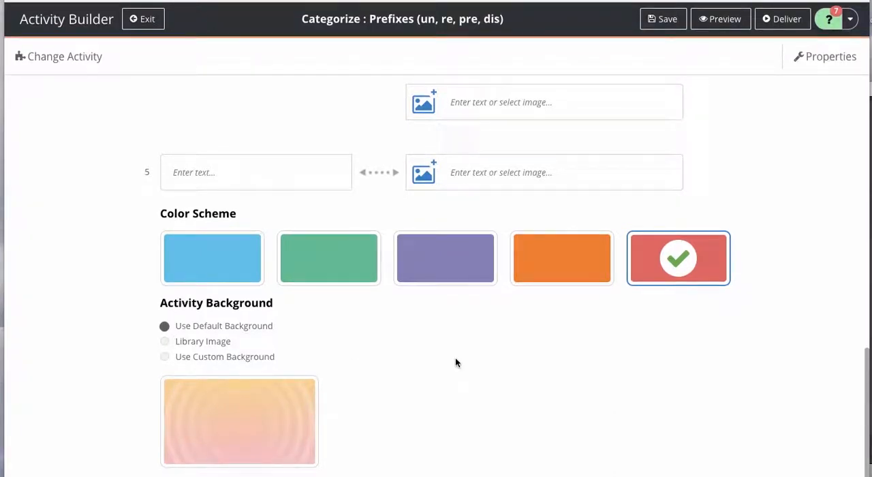
# Step: Save the Prefixes activity and exit the Activity Builder
pyautogui.scroll(1, 455, 357)
pyautogui.scroll(2, 456, 362)
pyautogui.scroll(2, 457, 361)
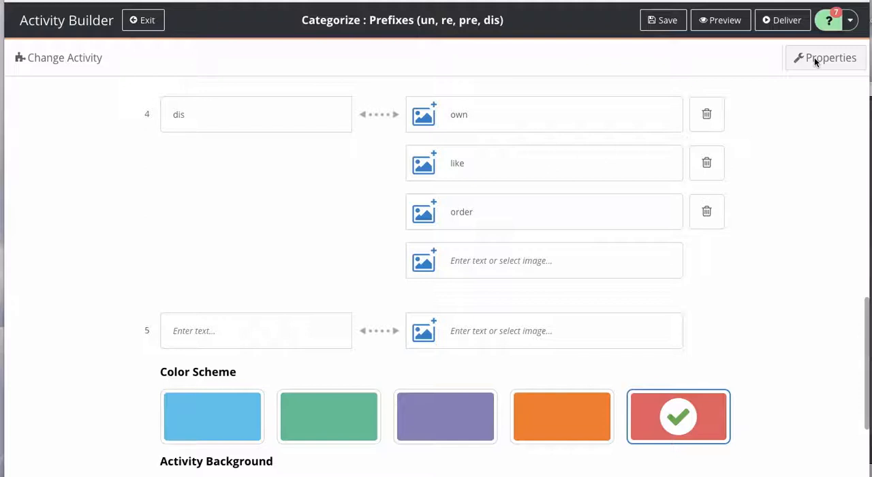
pyautogui.click(672, 21)
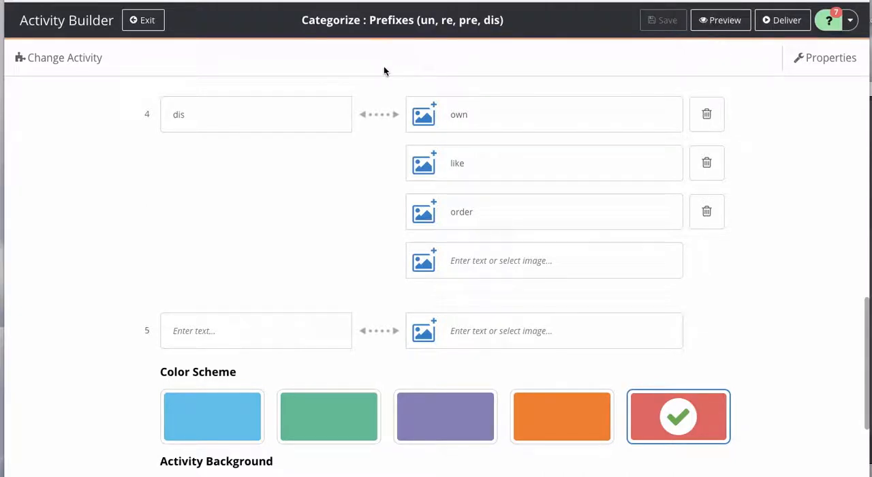
pyautogui.click(145, 22)
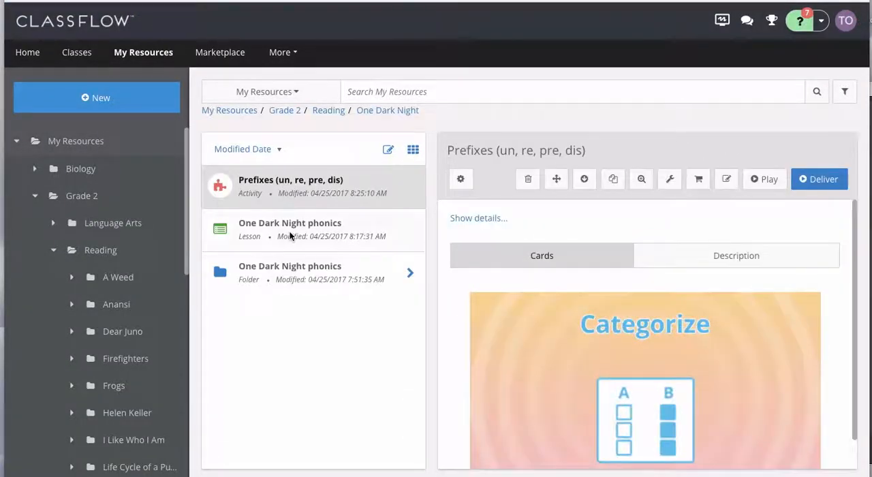
# Step: Open the One Dark Night phonics lesson for editing and add a blank card after card 10, the banana tree
pyautogui.click(271, 230)
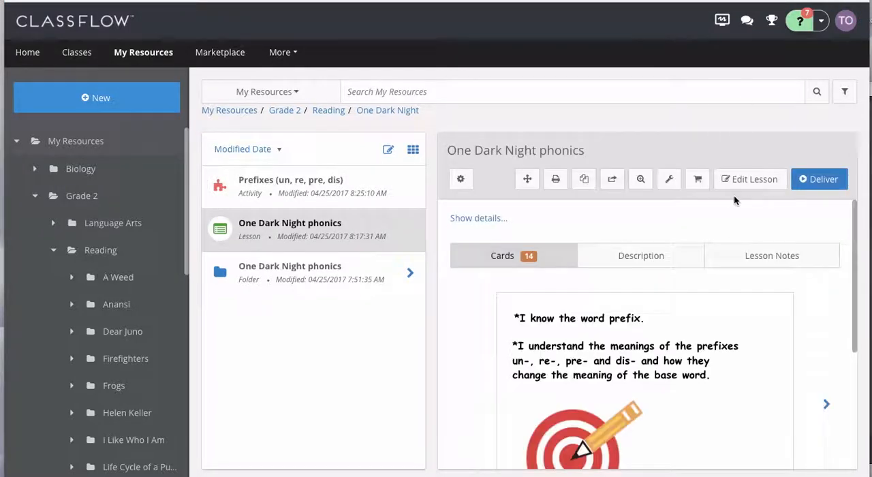
pyautogui.click(735, 180)
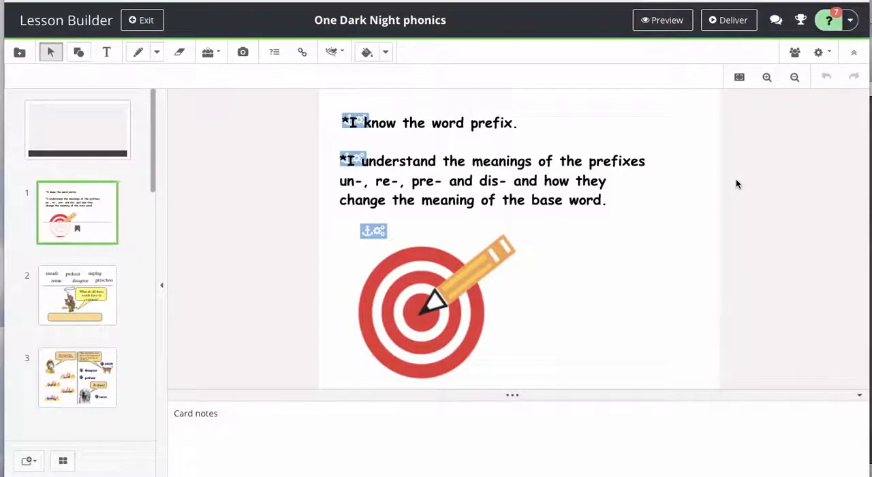
pyautogui.moveTo(153, 179); pyautogui.dragTo(132, 356)
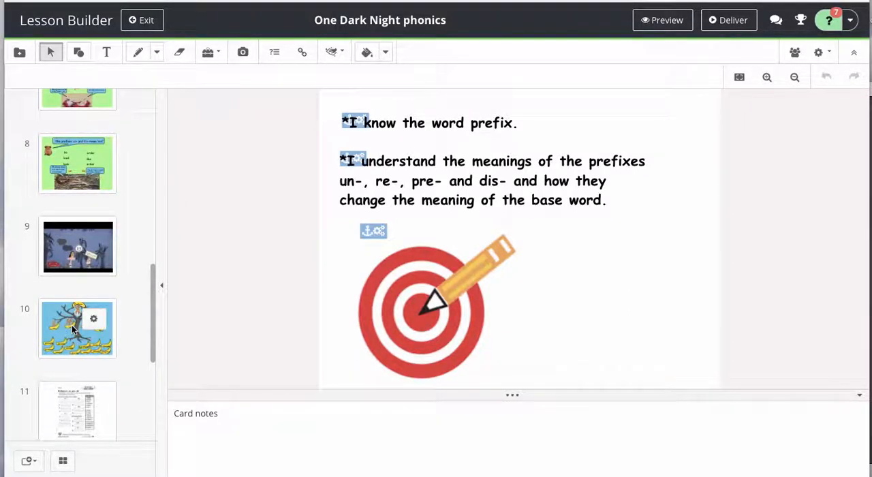
pyautogui.click(72, 325)
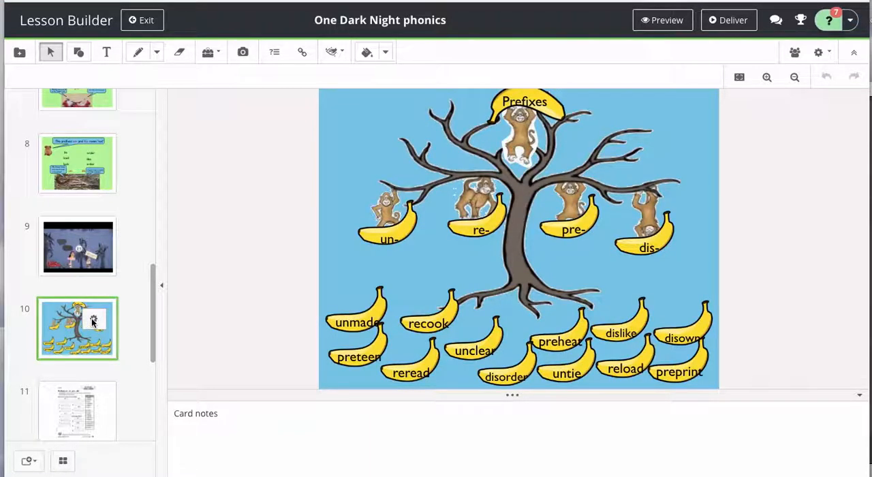
pyautogui.click(31, 461)
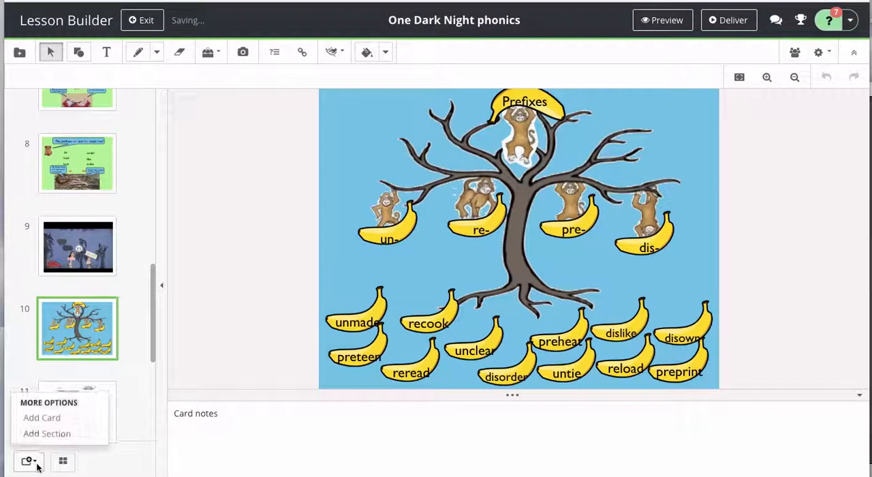
pyautogui.click(43, 421)
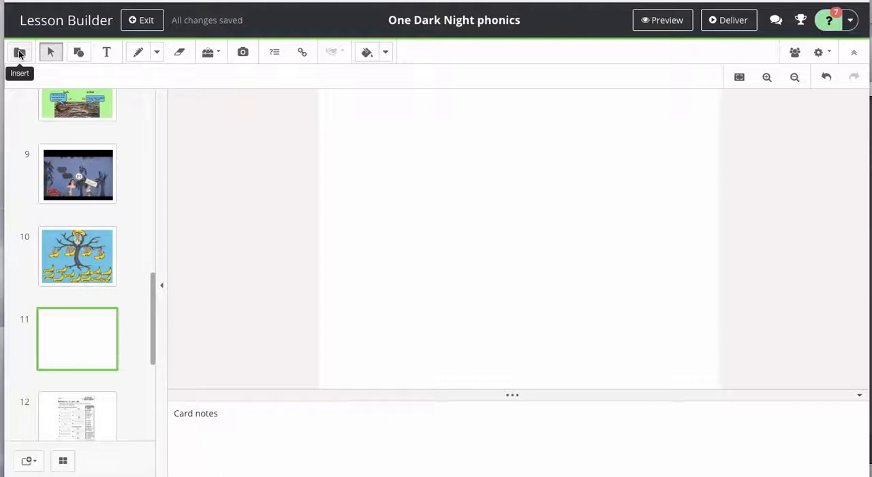
# Step: Search My Resources for "prefixes" and insert the Prefixes (un, re, pre, dis) activity into the blank card 11
pyautogui.click(19, 53)
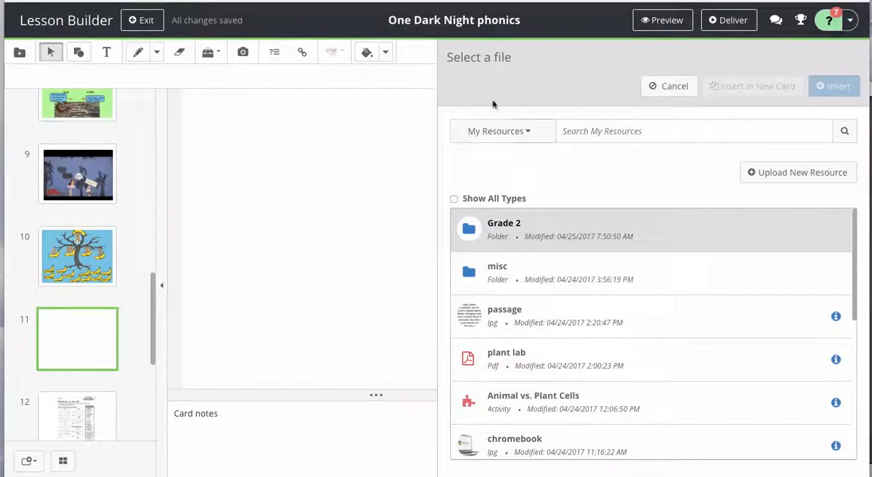
pyautogui.click(581, 134)
pyautogui.write('prefixes')
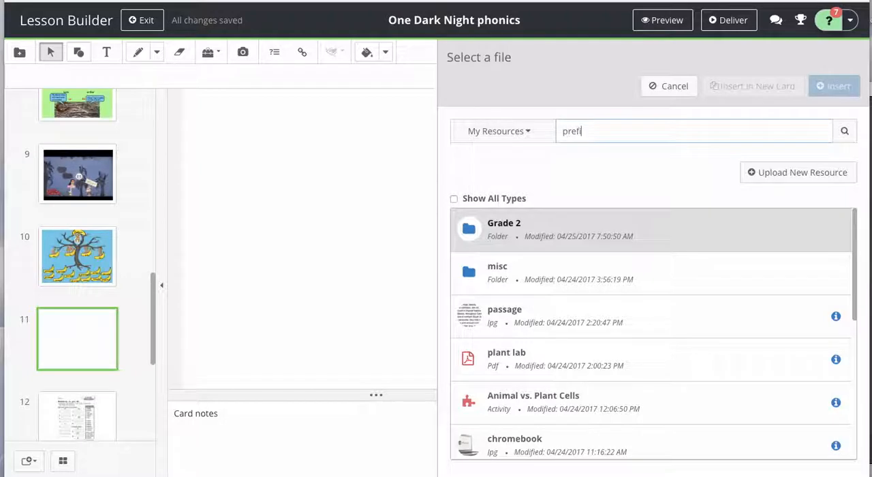
pyautogui.click(844, 131)
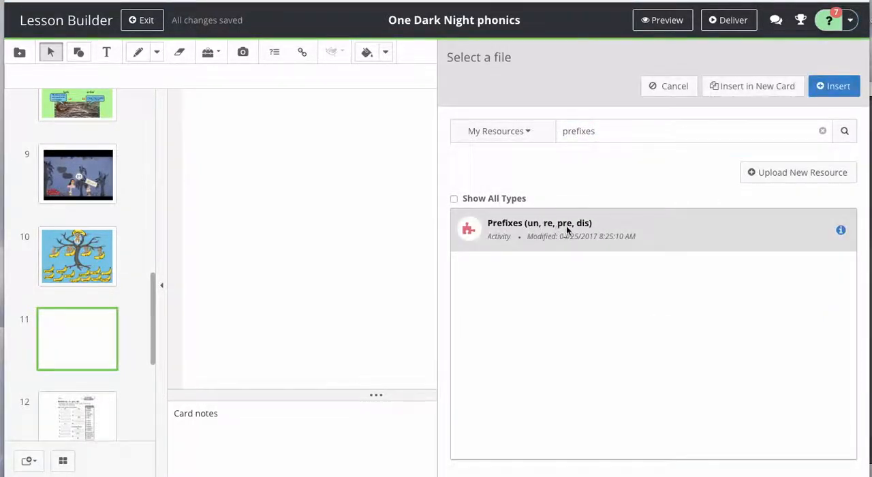
pyautogui.click(823, 91)
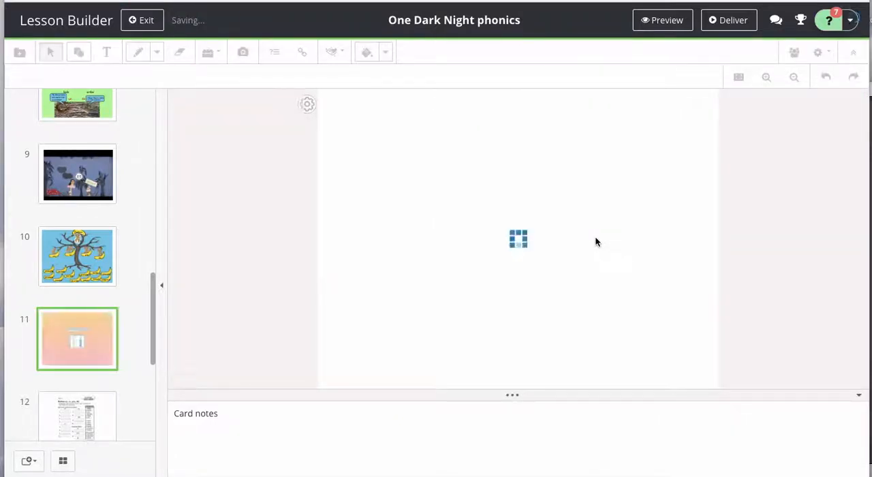